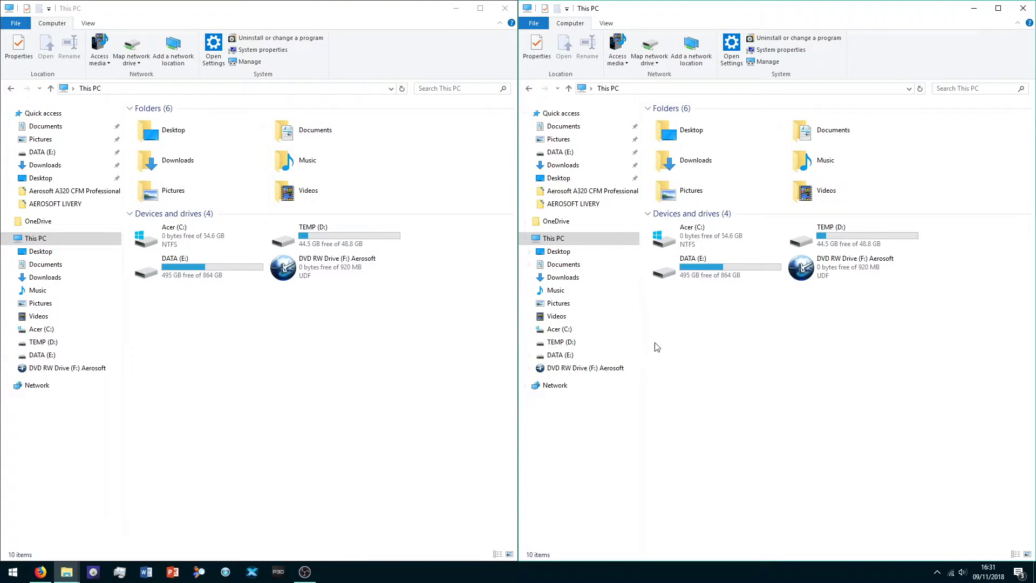
Navigate the left window to E:\Downloads\GOOGLE CHROME DWN and the right window into DATA (E:).
double_click(254, 267)
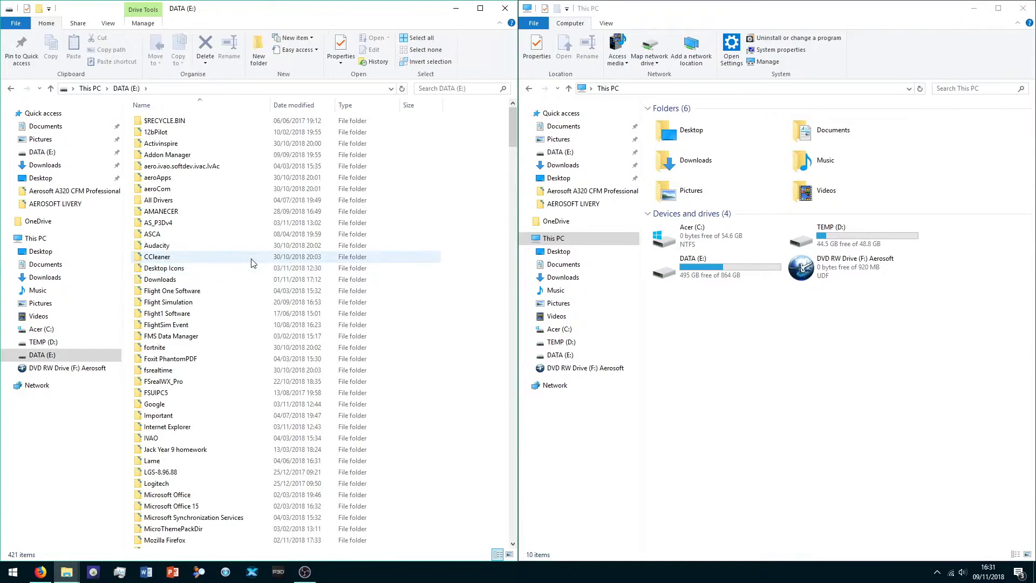
double_click(161, 280)
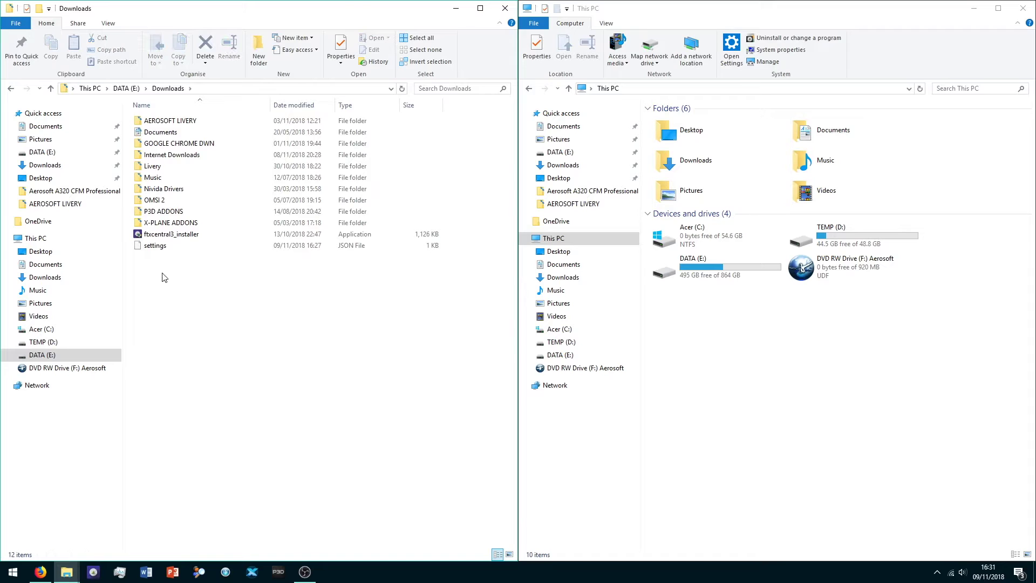
double_click(187, 145)
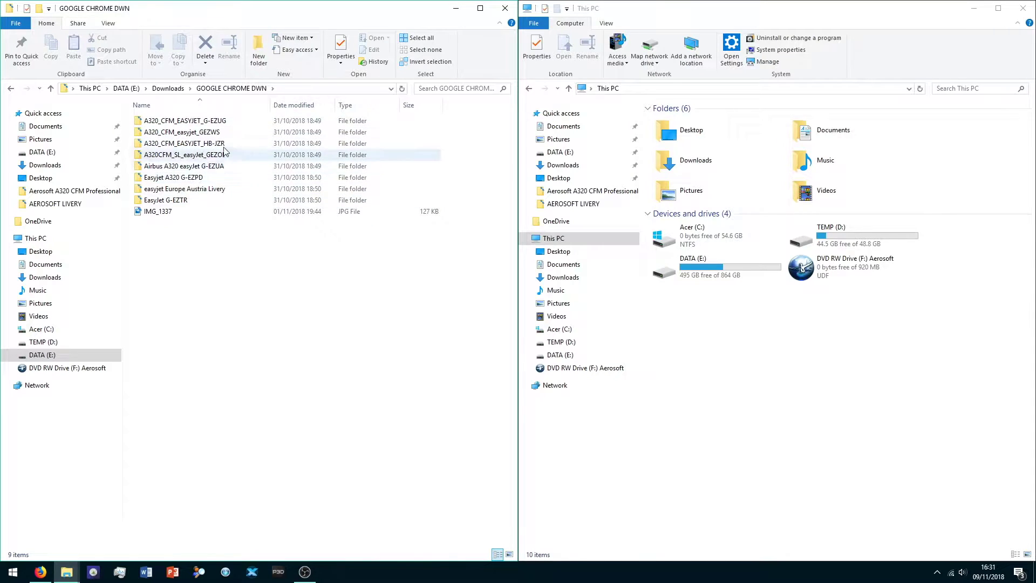
double_click(664, 275)
scroll(810, 233, down, 5)
scroll(777, 235, down, 5)
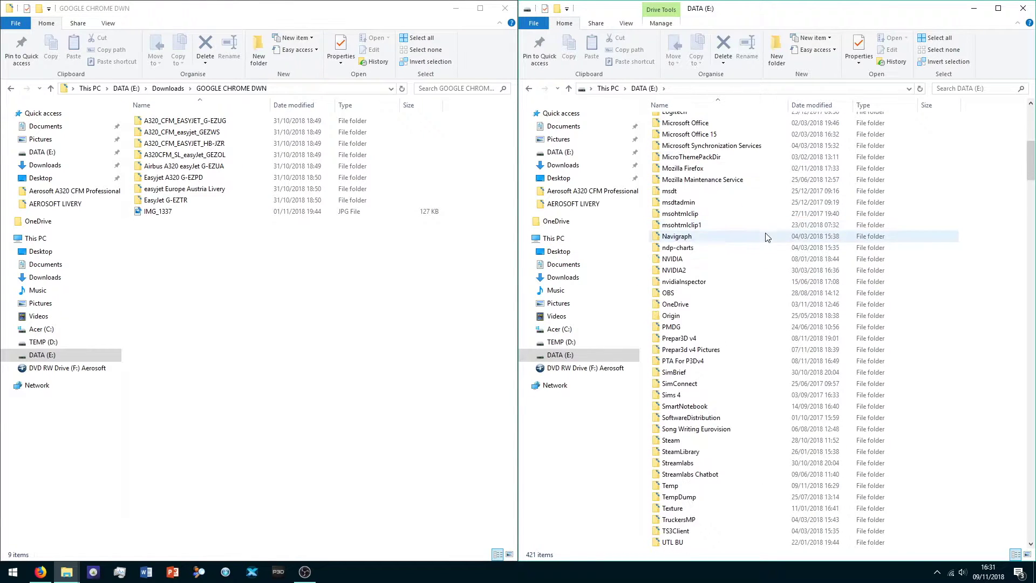
Navigate the right window through Prepar3D v4 > Aerosoft A320-A321 Professional > SimObjects > Airplanes to Aerosoft A320 CFM Professional.
double_click(706, 342)
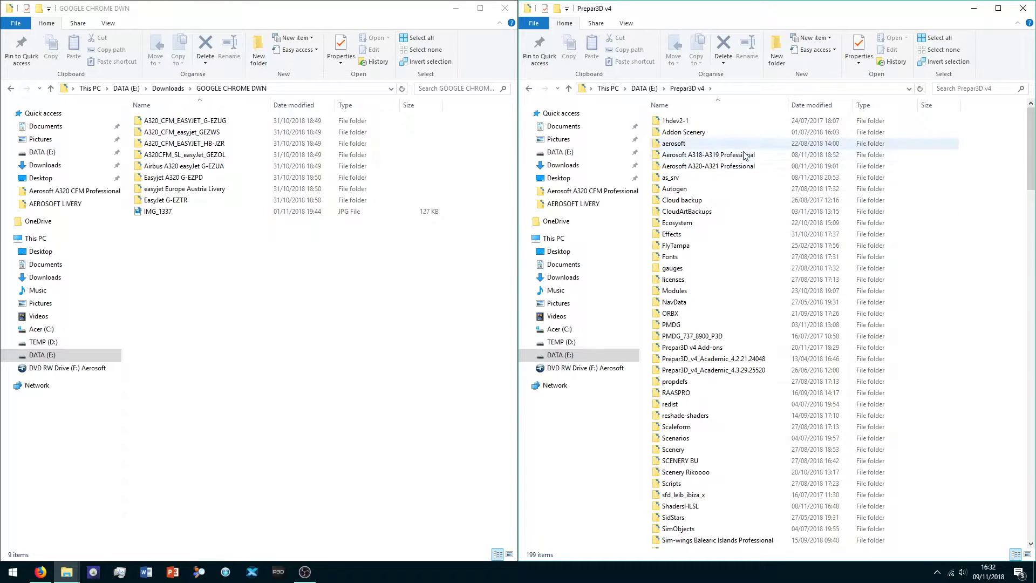
double_click(730, 167)
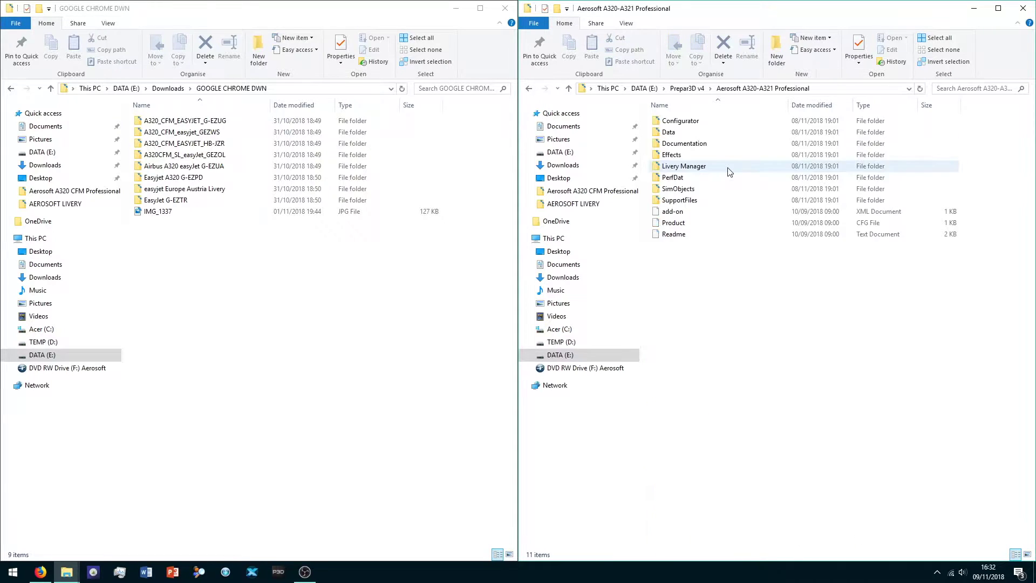
double_click(707, 193)
double_click(685, 123)
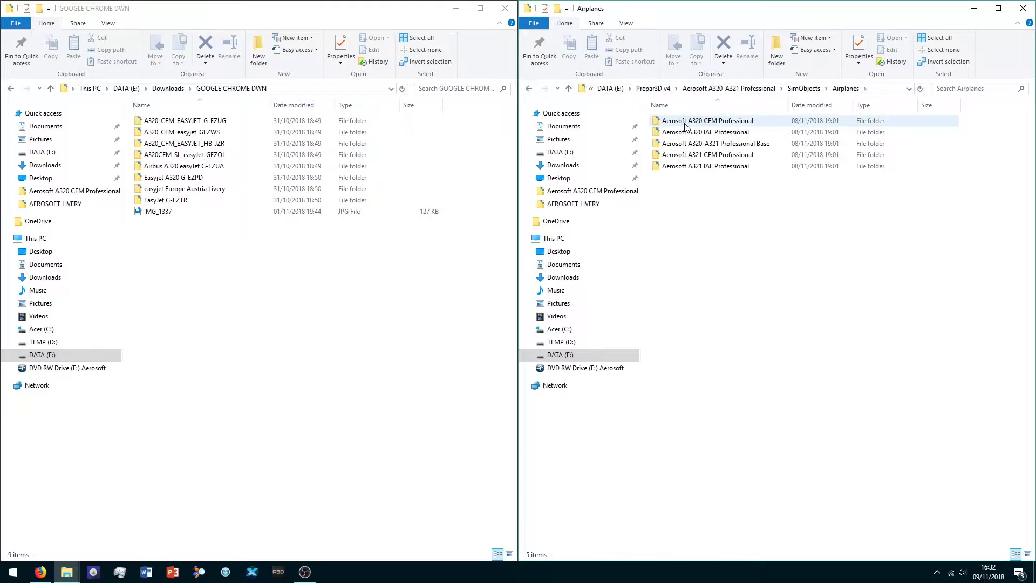
double_click(685, 122)
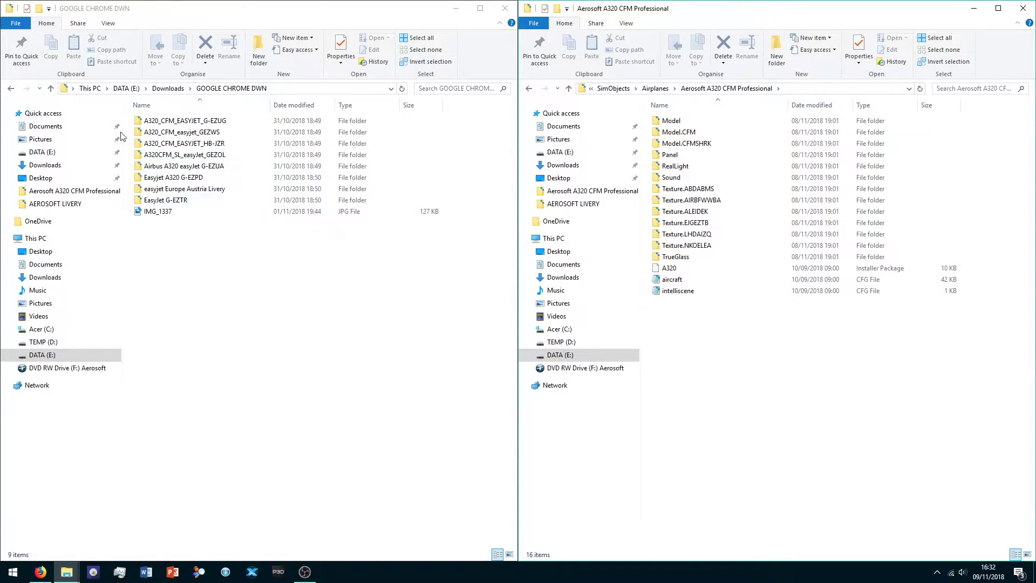
Navigate the left window to Downloads > Livery > Airbus A320 SL easyJet G-EZWM > Dirt Version.
click(8, 88)
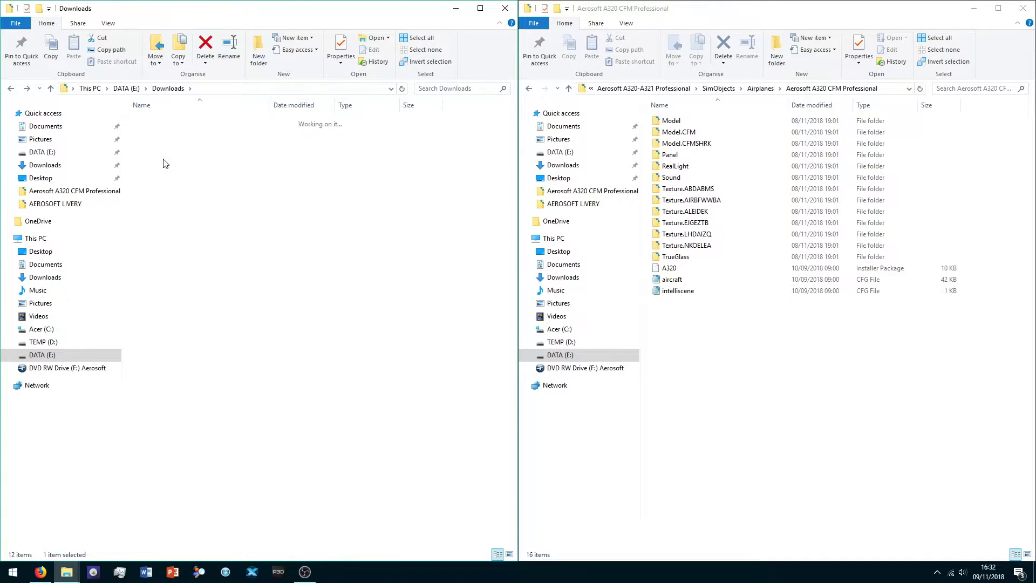
double_click(163, 164)
click(10, 88)
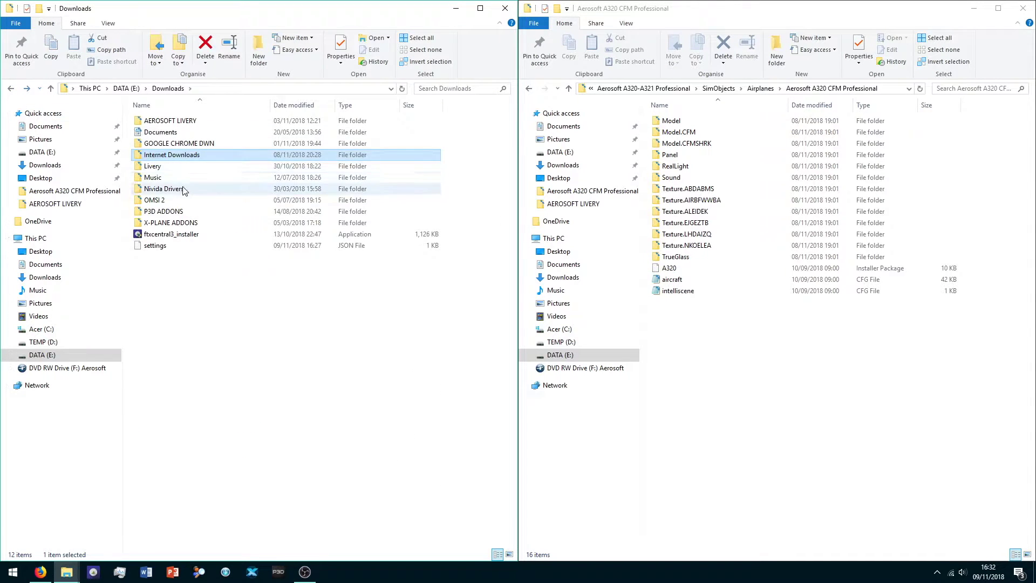
double_click(170, 167)
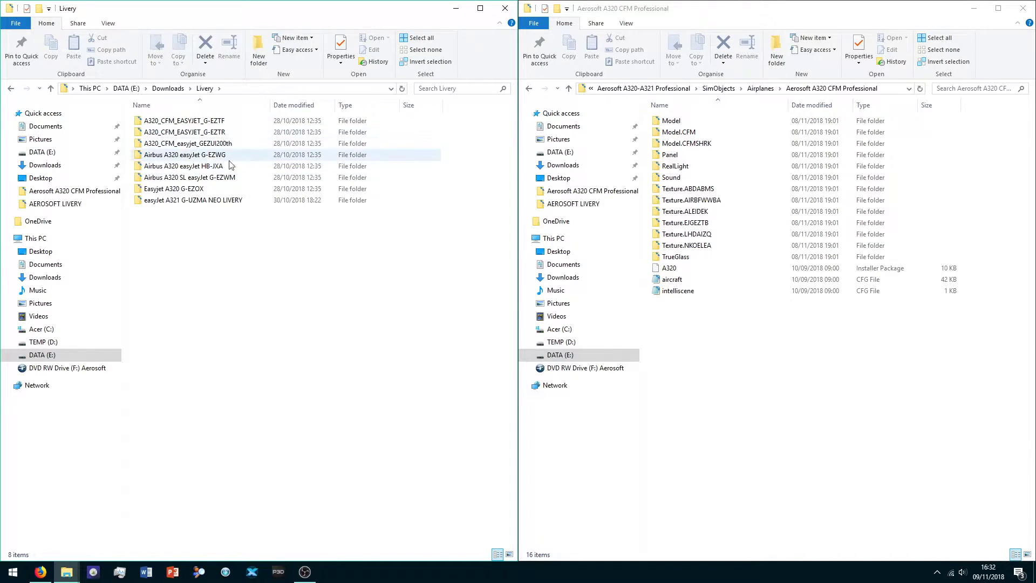
click(254, 201)
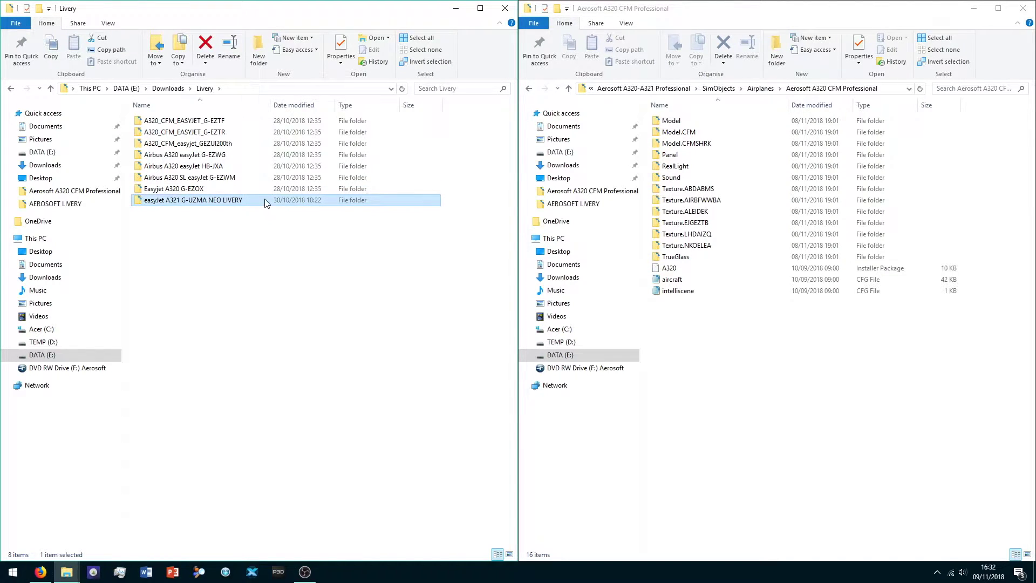
click(253, 178)
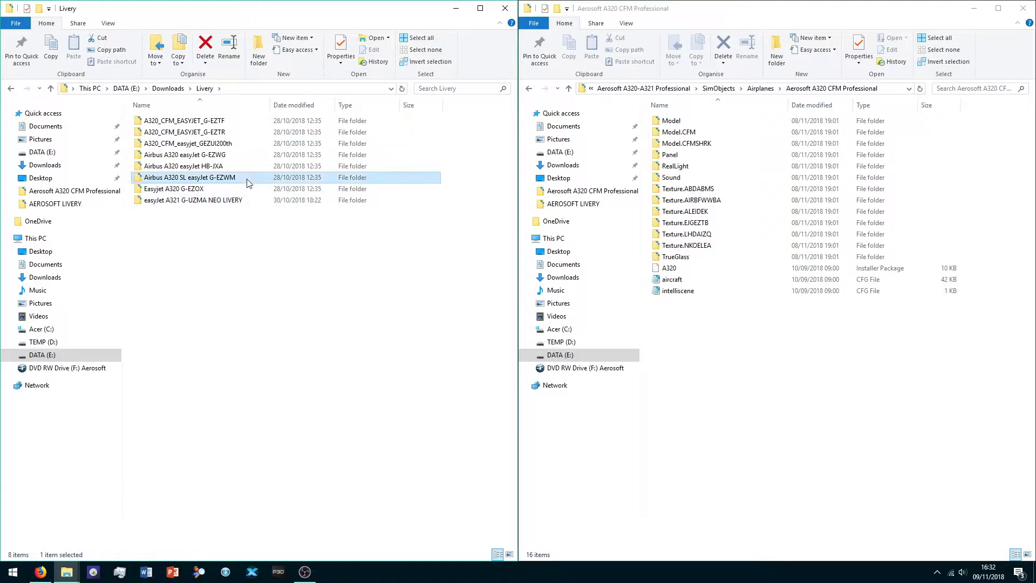
mouse_move(253, 178)
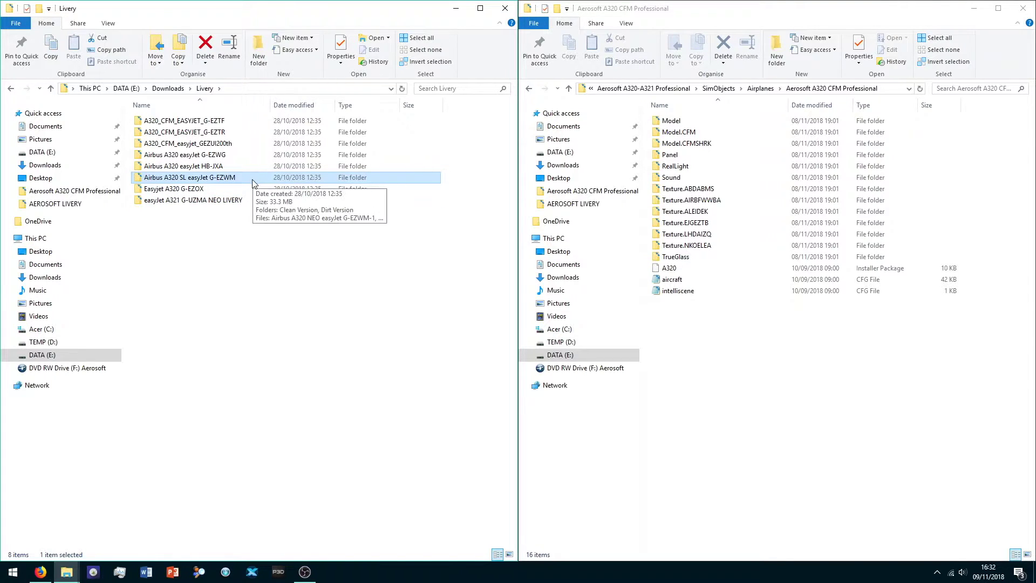
double_click(248, 184)
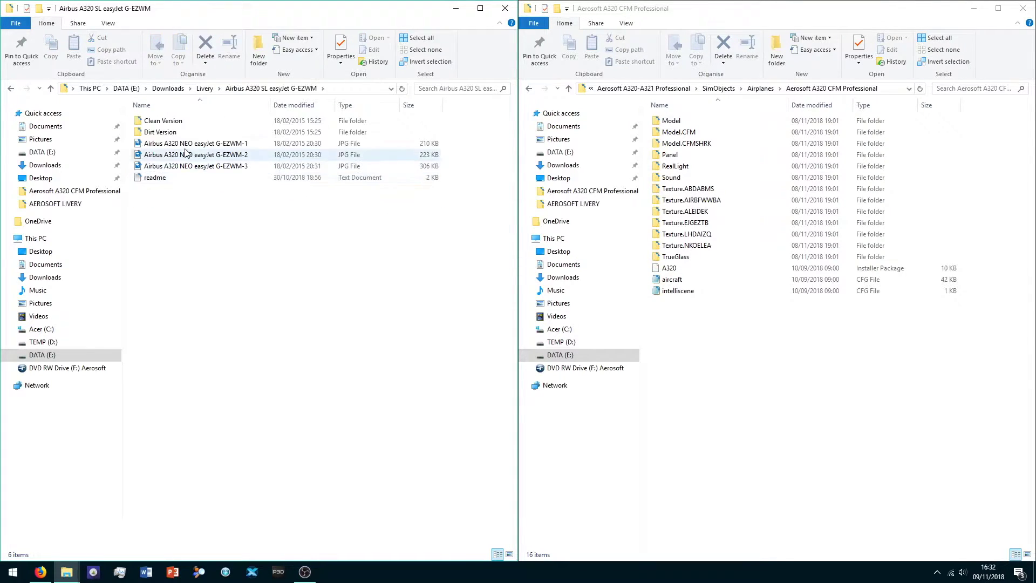
double_click(163, 133)
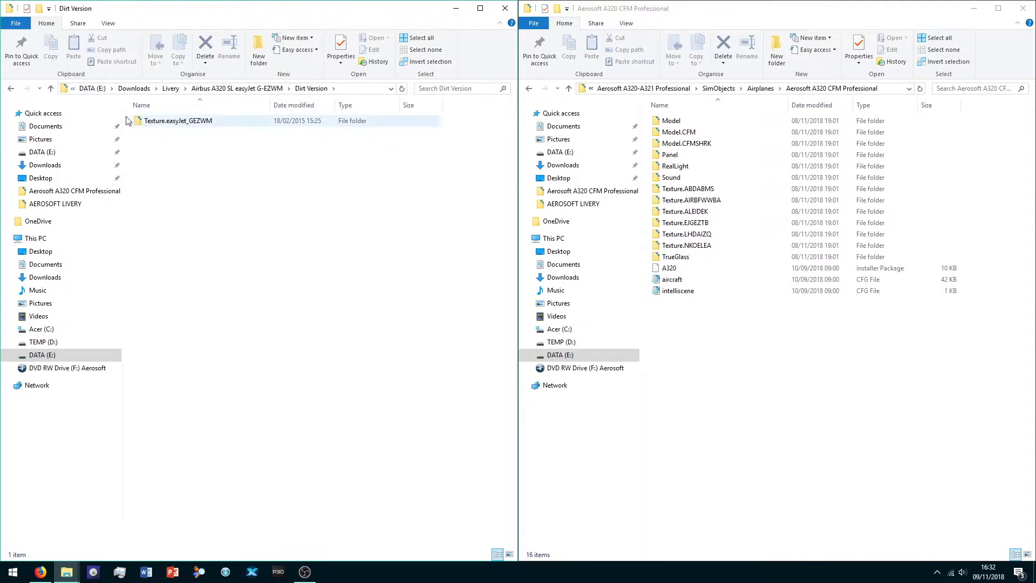
Copy Texture.easyJet_GEZWM and paste it into the Aerosoft A320 CFM Professional folder.
click(11, 88)
double_click(159, 132)
click(11, 89)
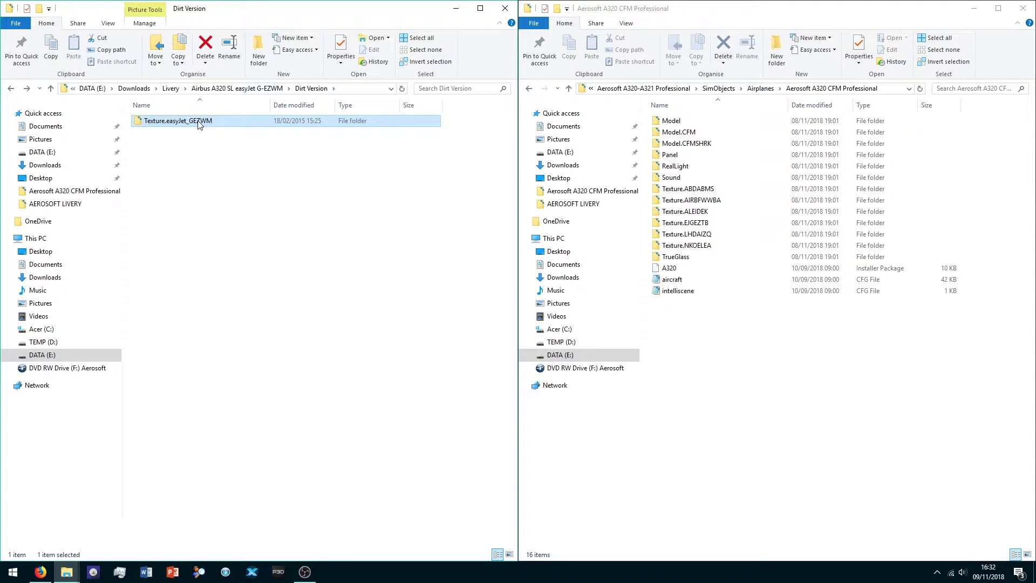
click(738, 363)
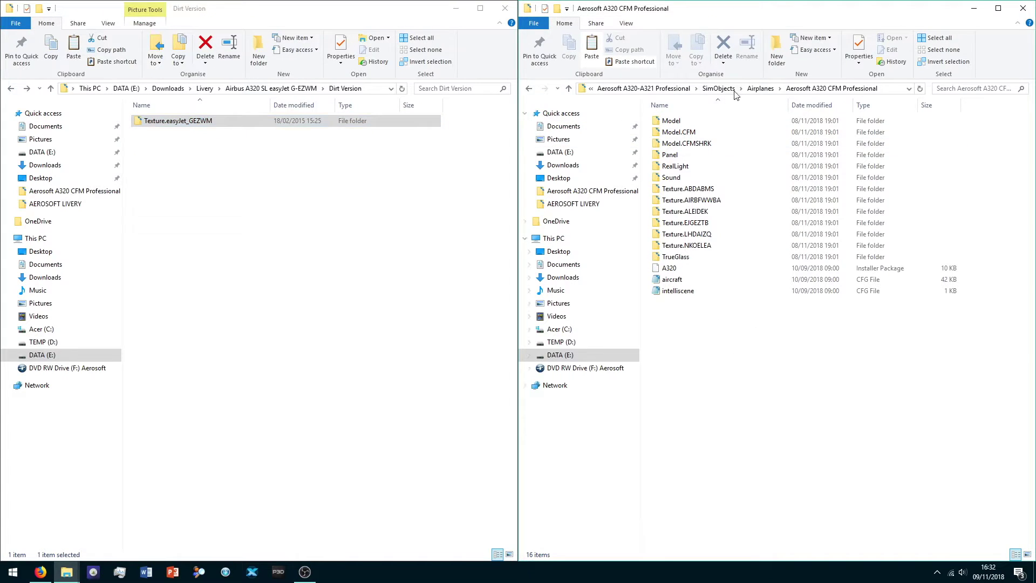
key(ctrl+v)
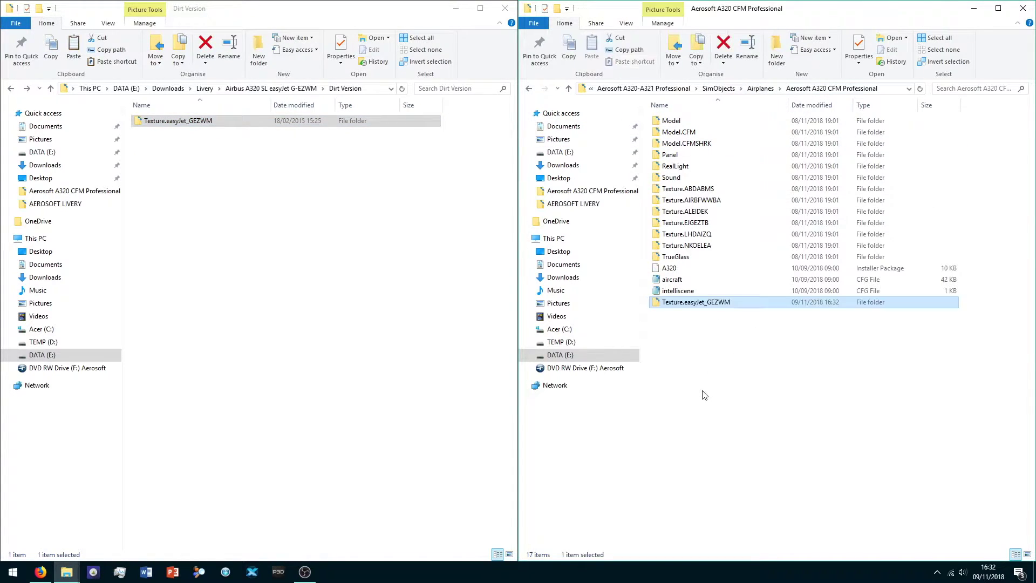
click(721, 385)
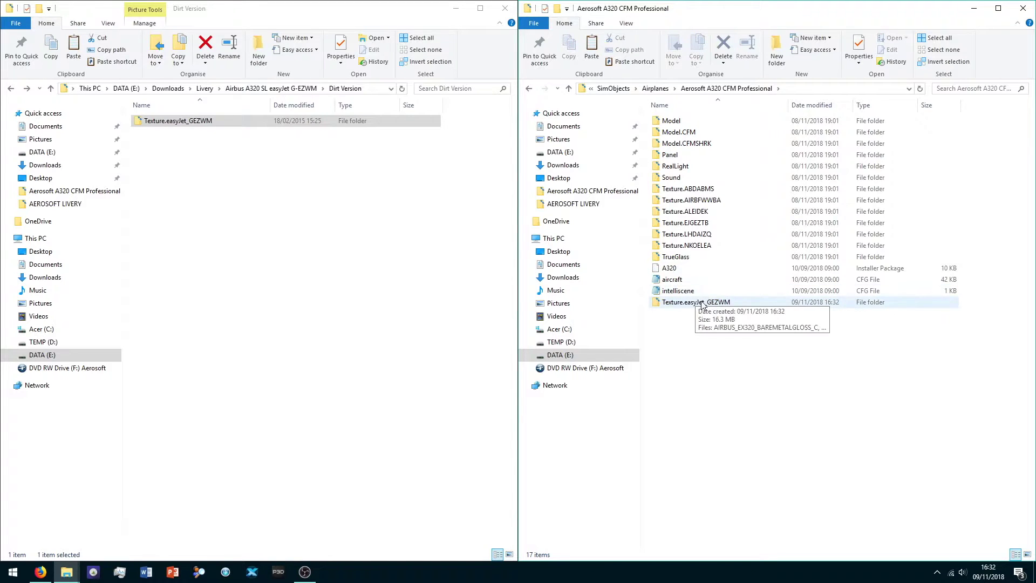
Select the [FLTSIM.17] entry block in the livery readme, close it, then load aircraft.cfg in Notepad.
click(11, 88)
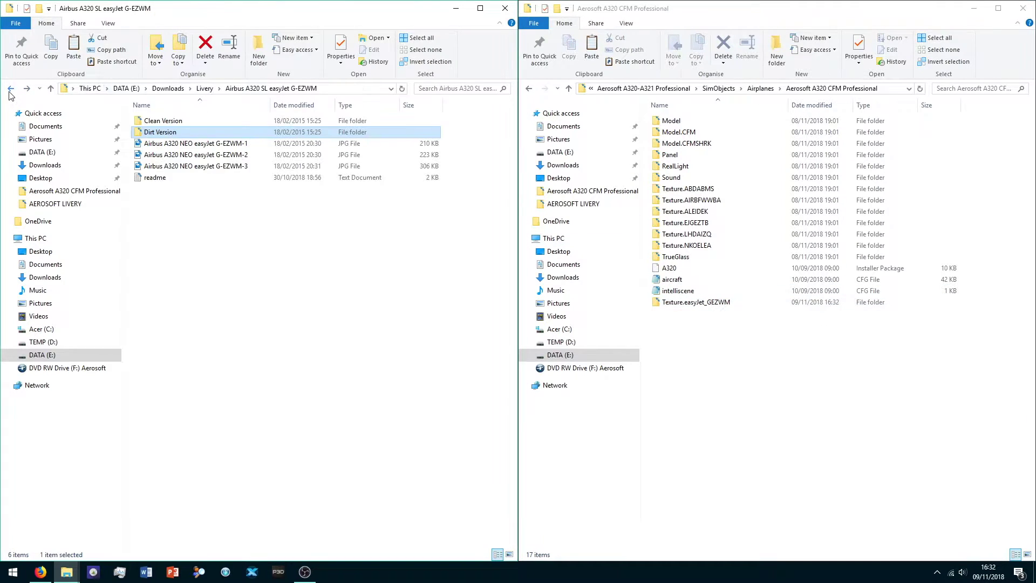
double_click(209, 180)
scroll(246, 209, down, 1)
scroll(518, 323, down, 6)
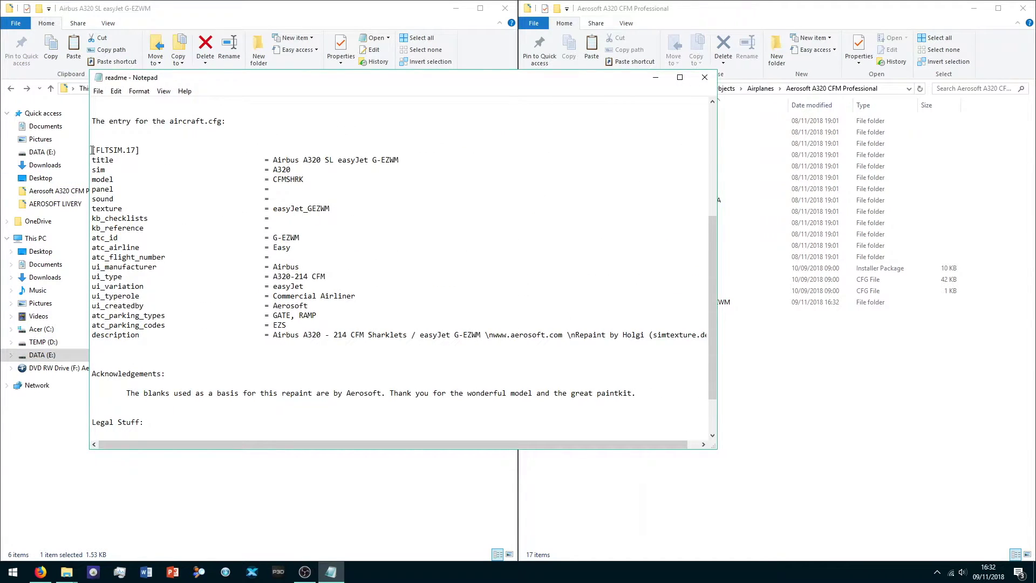
drag(91, 150, 703, 335)
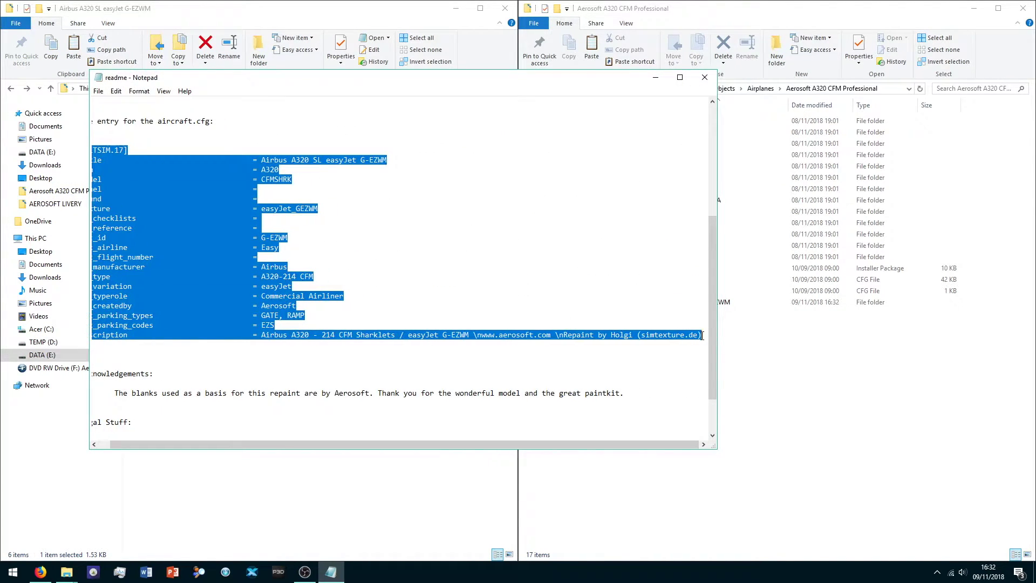
click(705, 77)
double_click(680, 280)
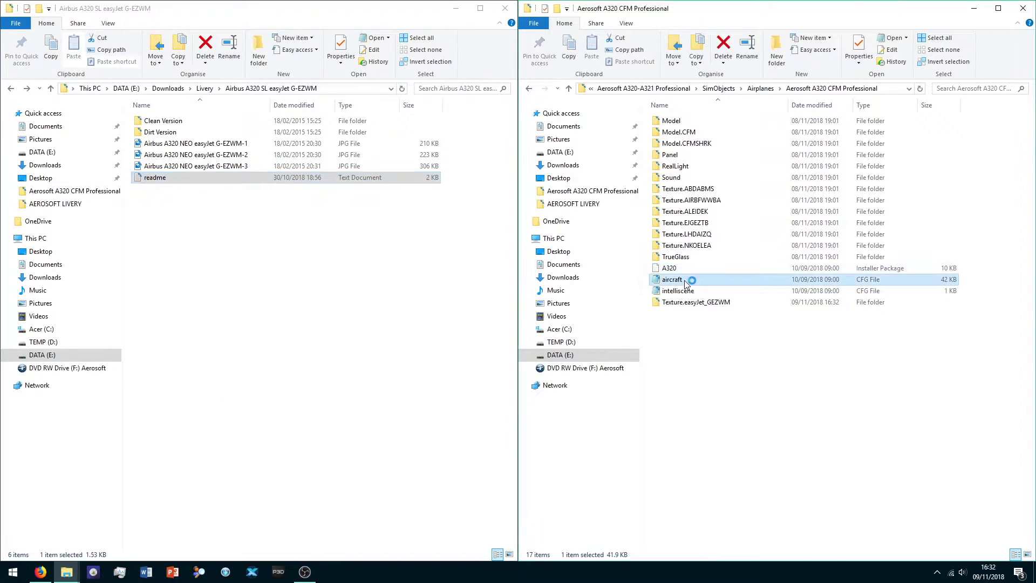
scroll(243, 199, down, 10)
scroll(226, 200, down, 10)
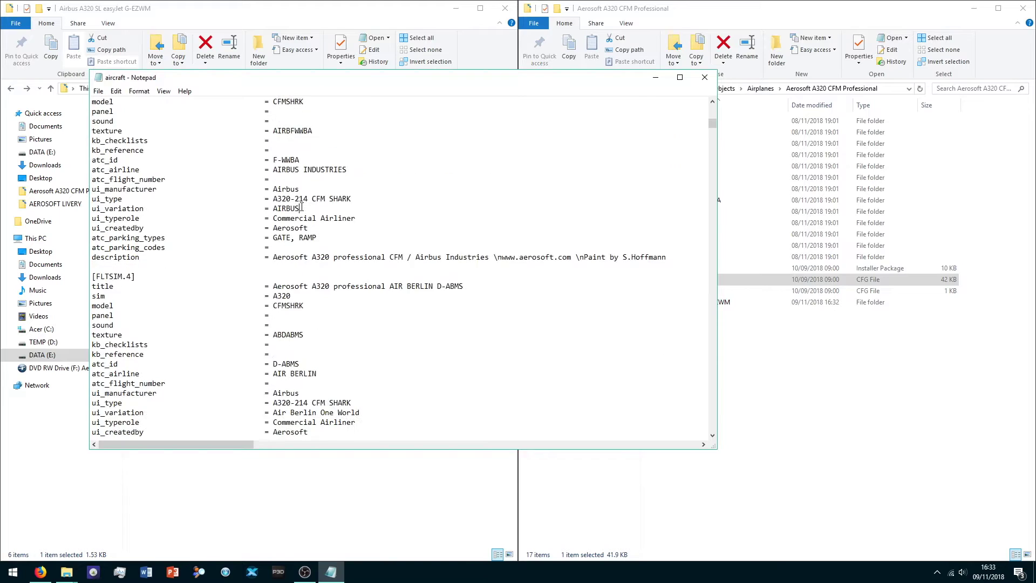
scroll(211, 199, down, 10)
scroll(194, 197, down, 10)
scroll(194, 198, up, 7)
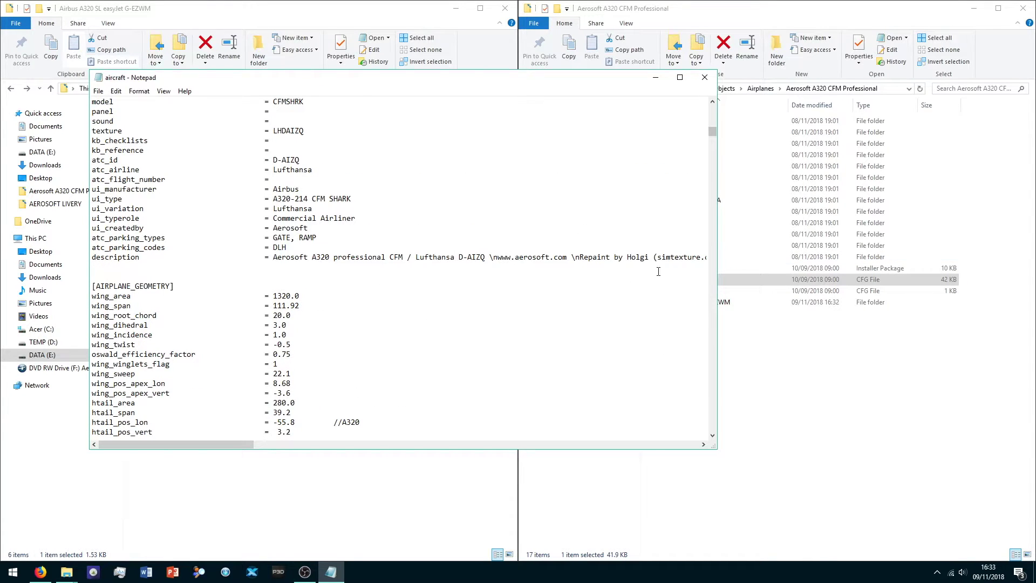
Paste the easyJet G-EZWM entry after the Lufthansa entry as [FLTSIM.6], save aircraft.cfg and close Notepad.
key(Return)
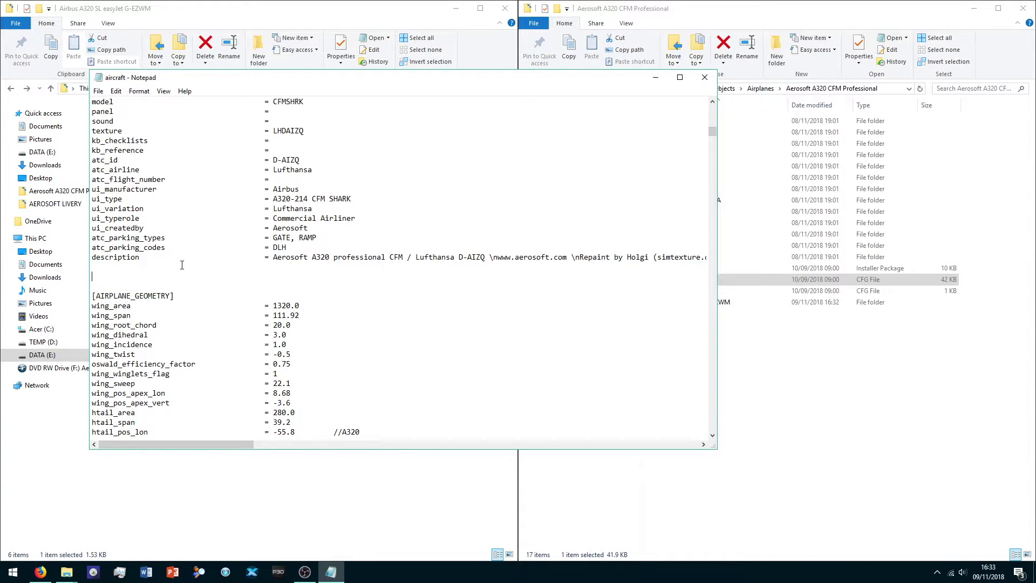
key(ctrl+v)
drag(260, 444, 162, 444)
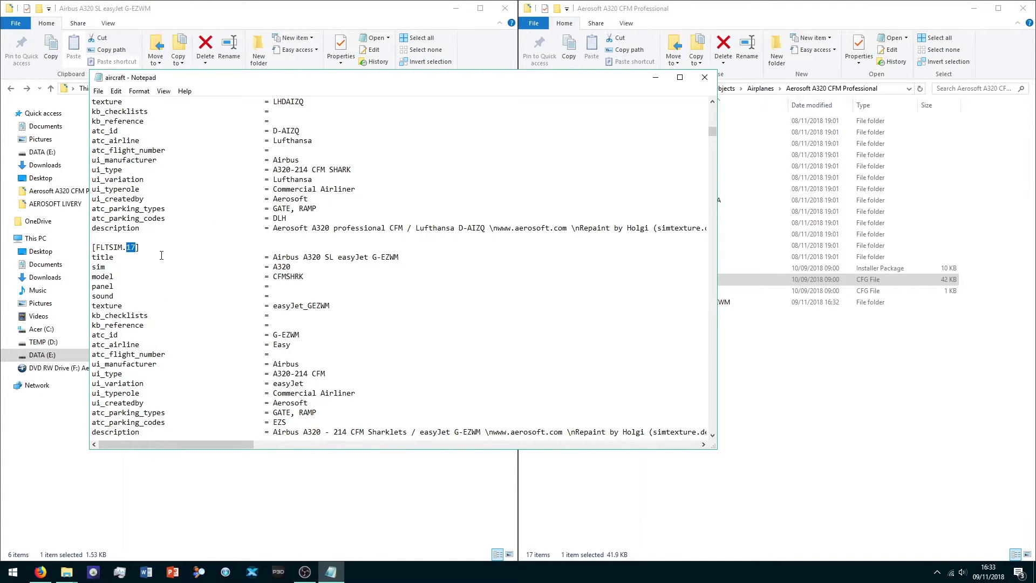
scroll(161, 254, up, 5)
text(6)
scroll(237, 293, down, 4)
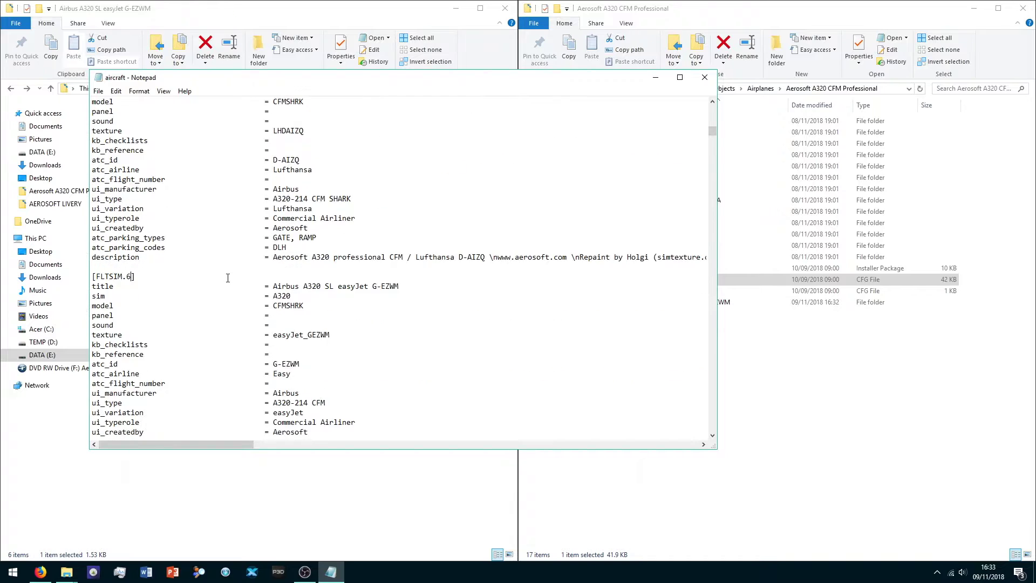
scroll(238, 293, down, 2)
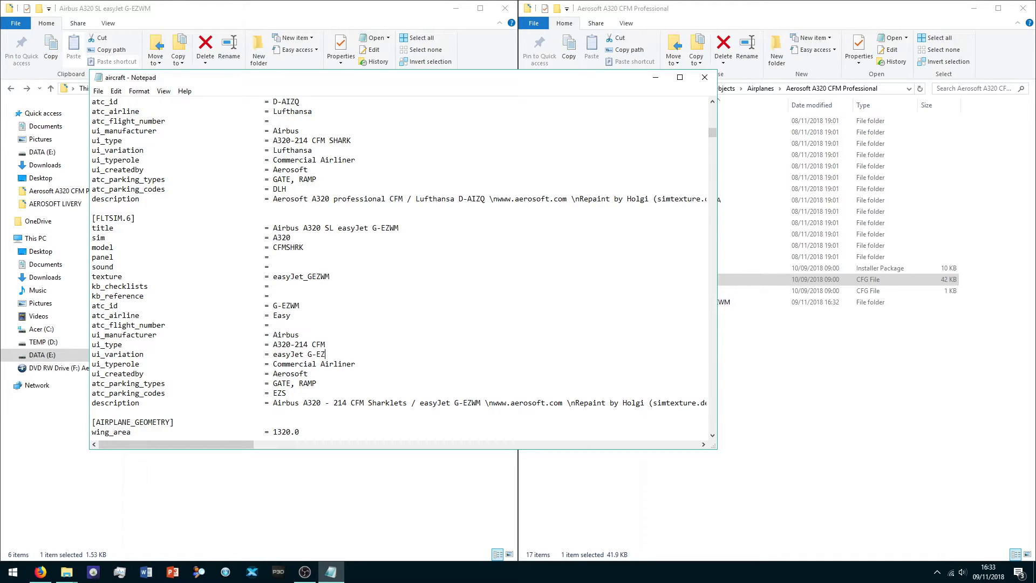
click(98, 91)
click(122, 130)
click(705, 78)
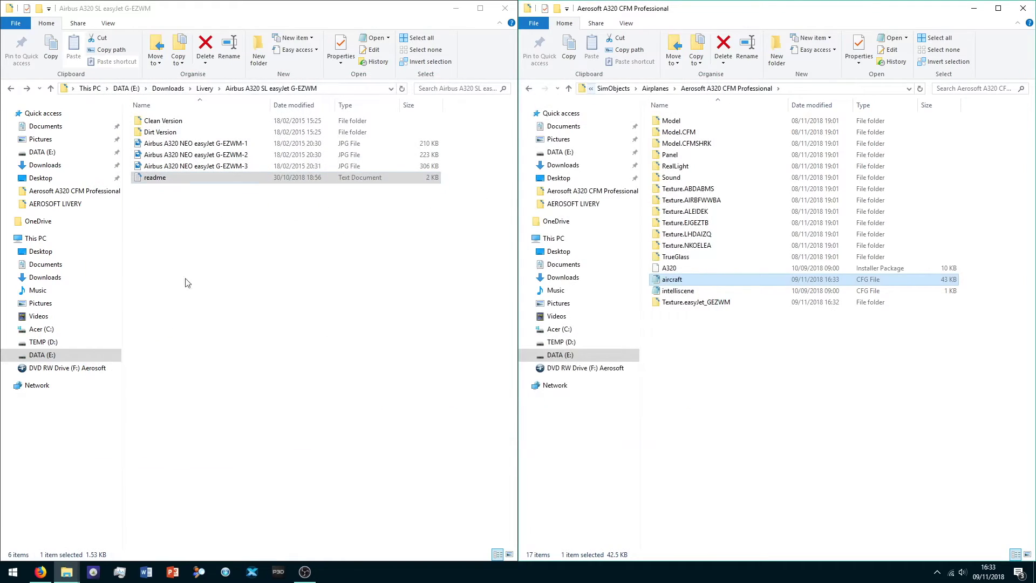
Delete AIRBUSX_V2_VC_MAINPANEL_C, MAINPANEL_L and the texture file from Texture.easyJet_GEZWM.
double_click(712, 303)
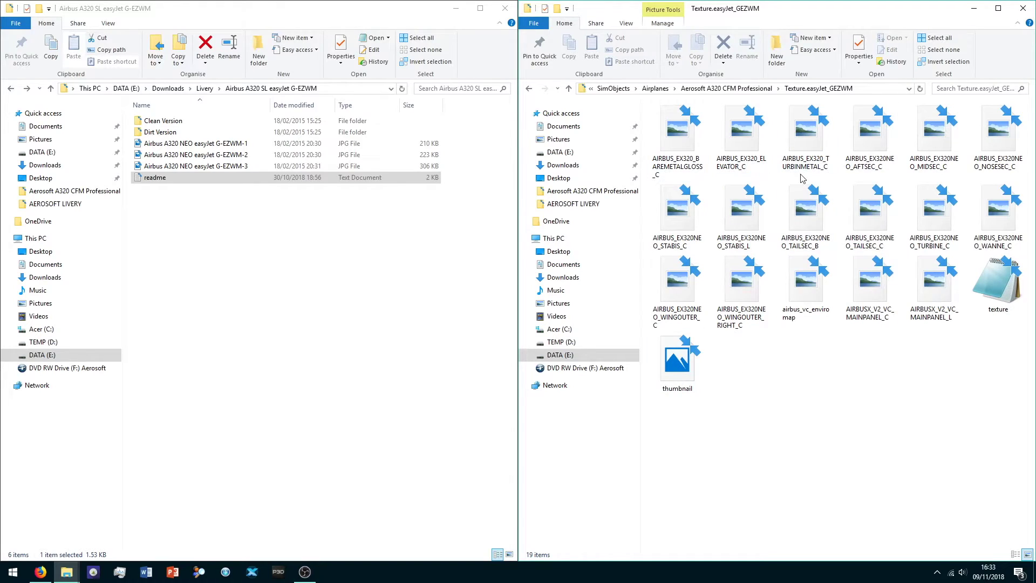
drag(837, 154, 866, 370)
click(813, 395)
click(872, 323)
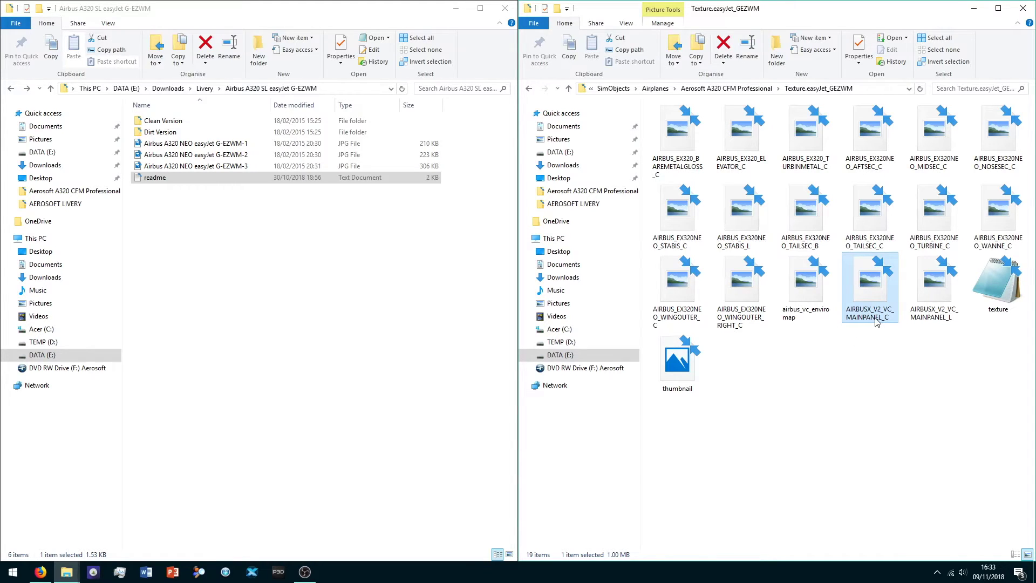
ctrl+click(947, 322)
ctrl+click(998, 287)
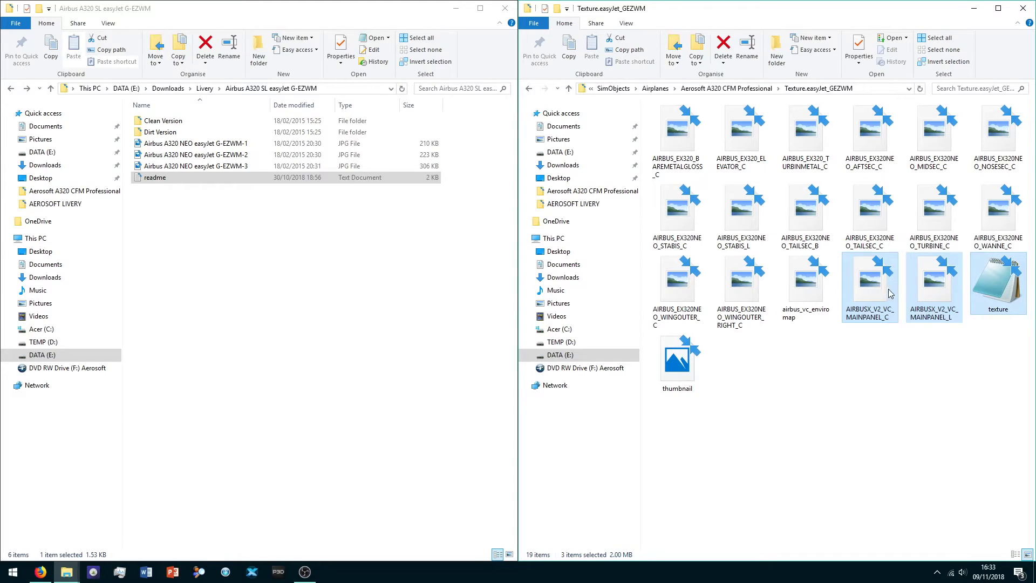
right_click(860, 301)
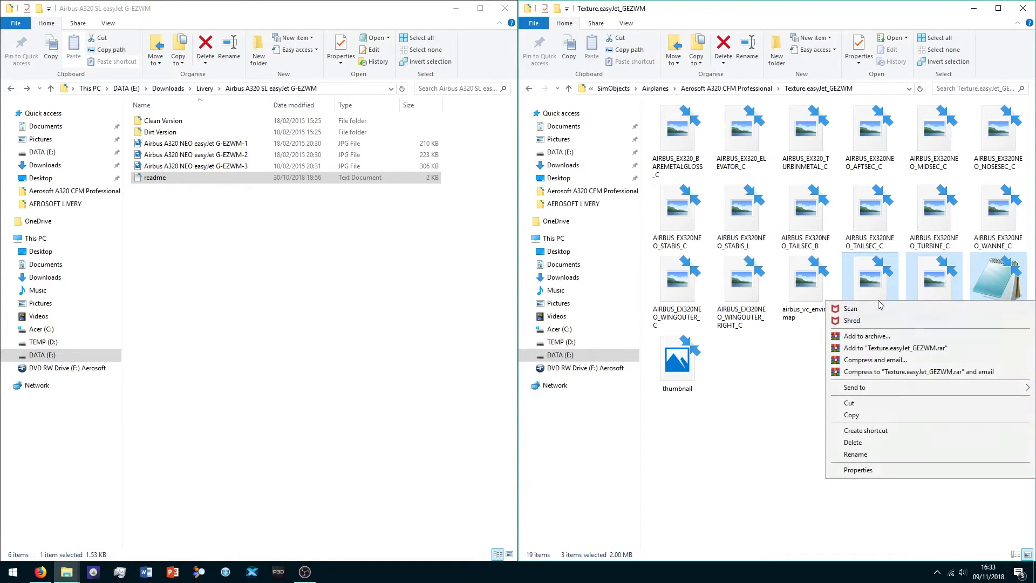
click(853, 443)
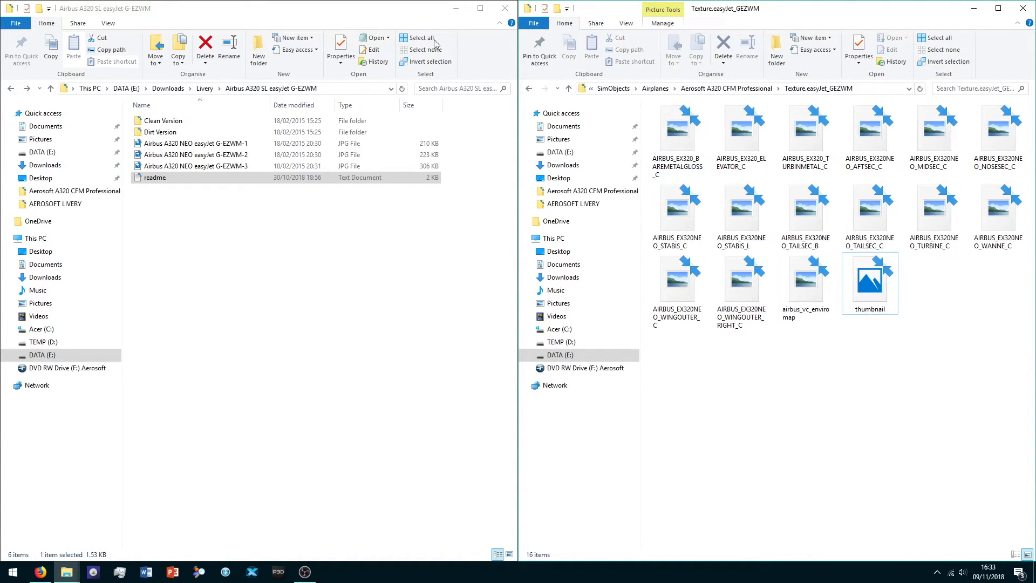
Copy PREPARV4_MAINPANEL_C and the texture file from the Texture.NKOELEA folder.
click(531, 89)
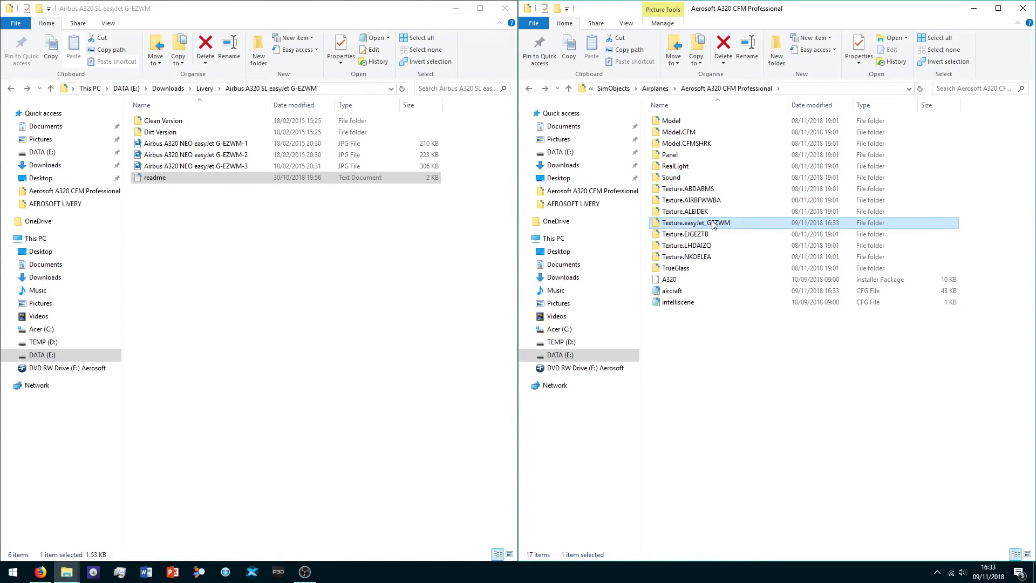
double_click(713, 257)
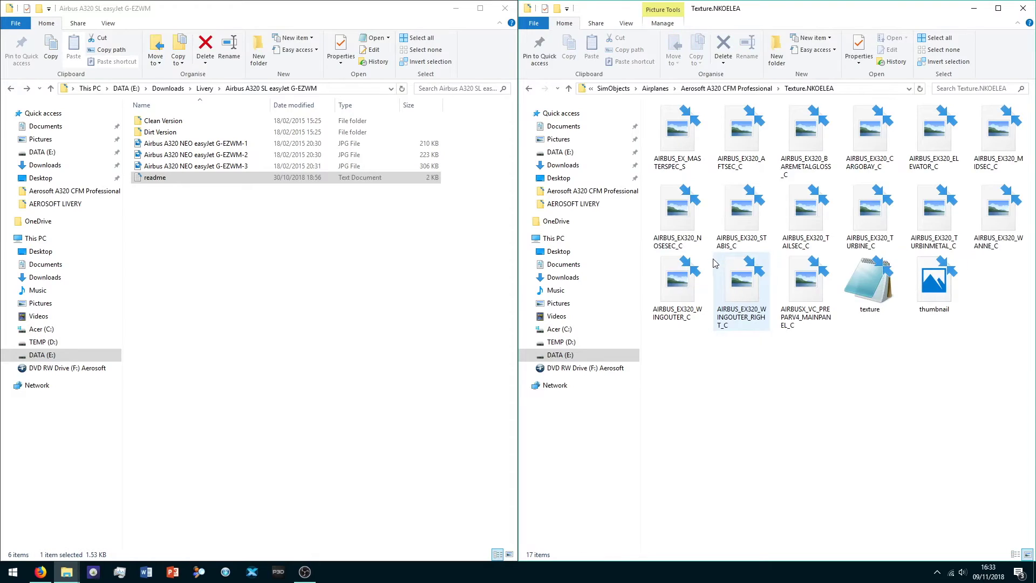
click(815, 321)
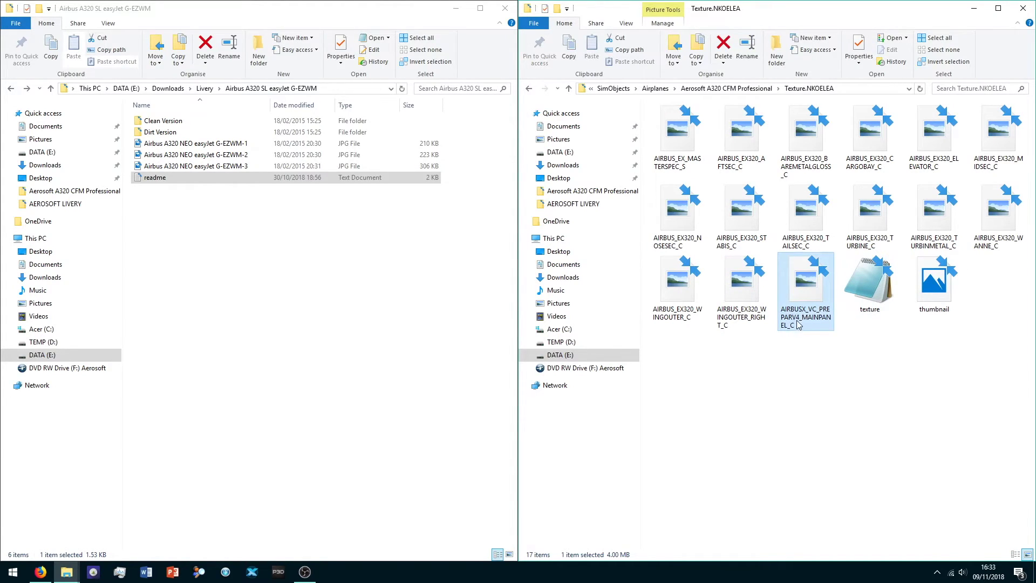
ctrl+click(870, 287)
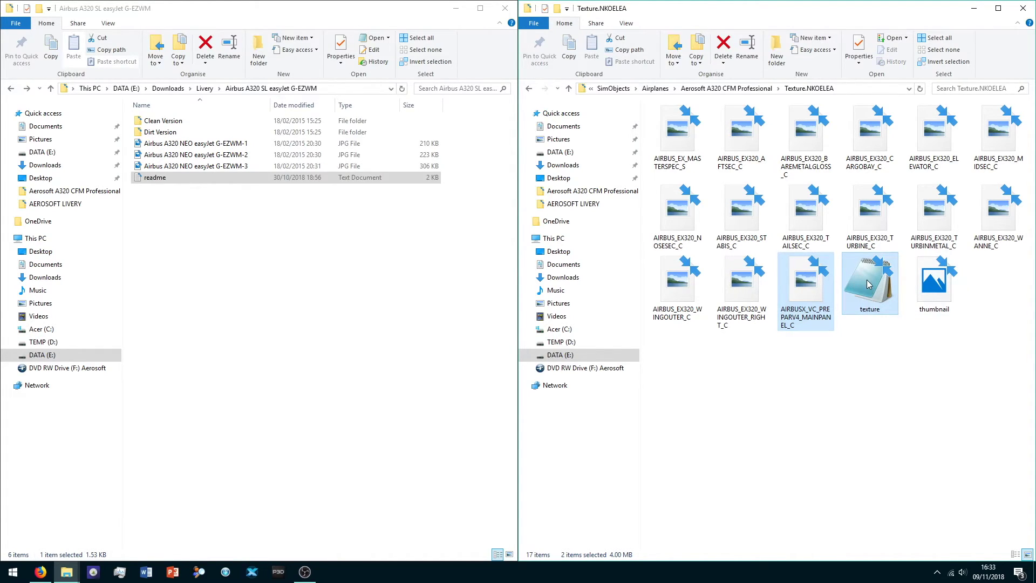
Paste the two copied files into Texture.easyJet_GEZWM.
click(736, 89)
key(Up)
key(Up)
key(Up)
key(Return)
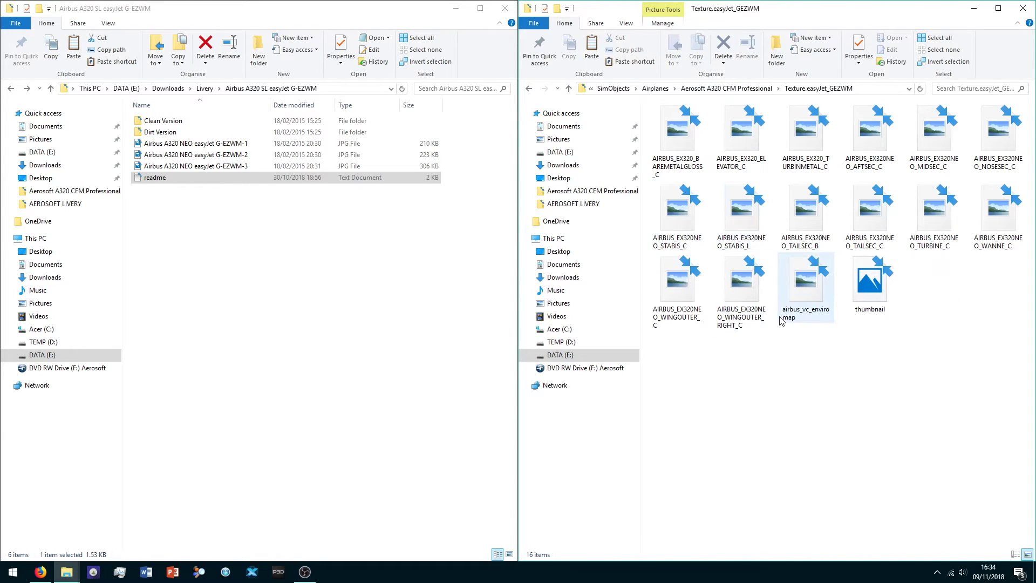
key(ctrl+v)
click(915, 340)
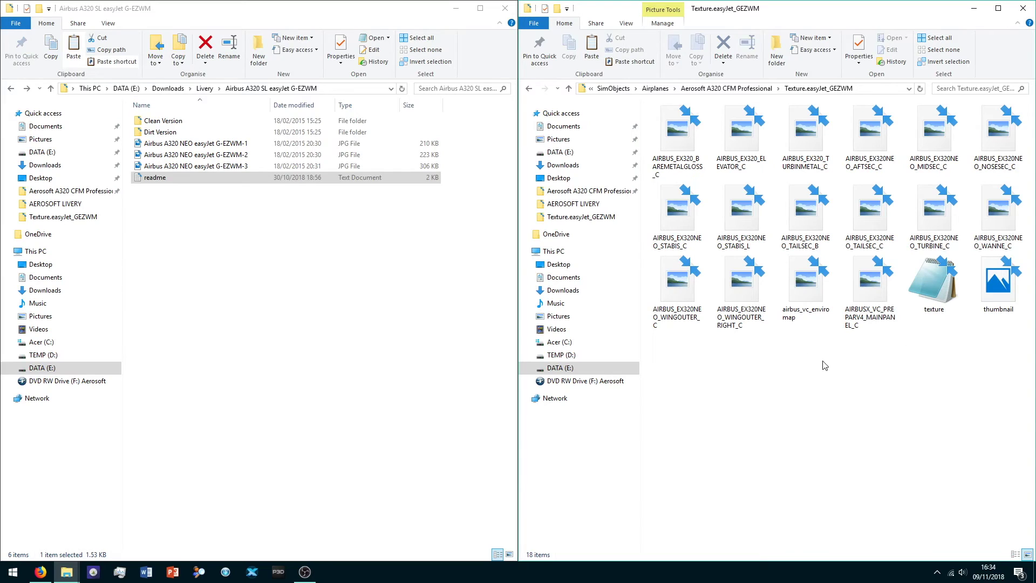
Return both Explorer windows to This PC and close one of them.
click(550, 251)
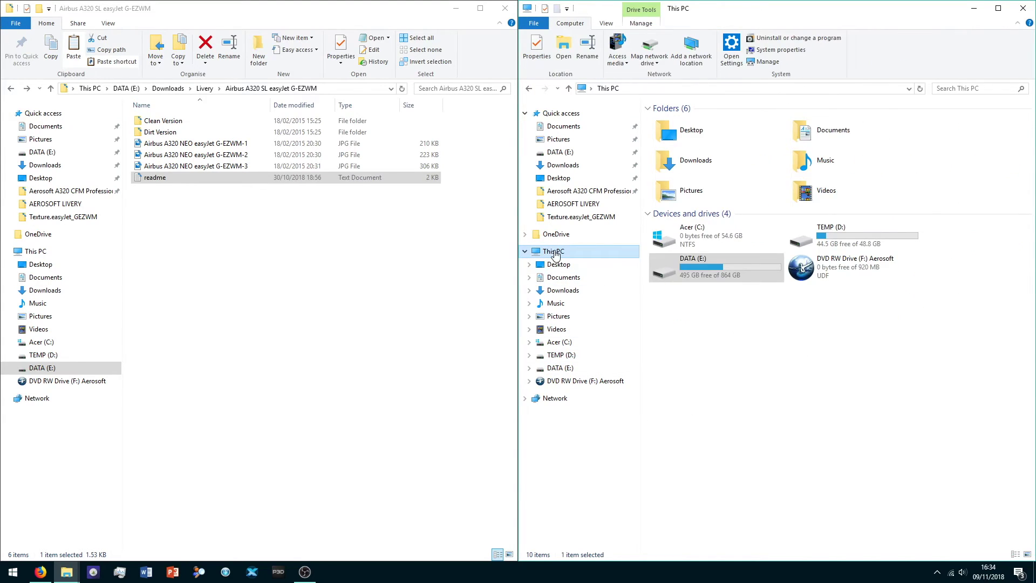
double_click(35, 251)
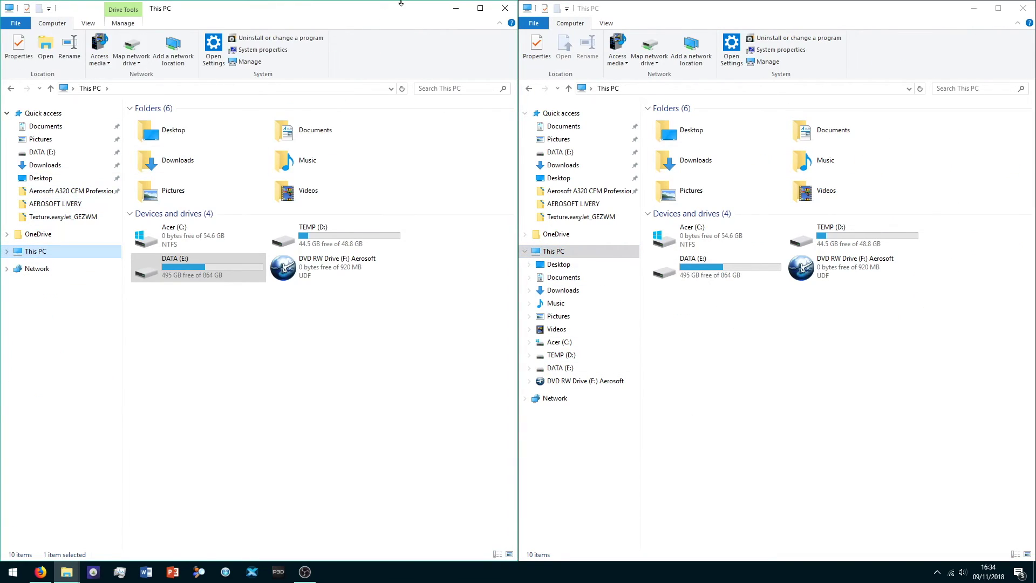
click(510, 8)
Close the last Explorer window and empty the Recycle Bin, confirming the permanent deletion.
click(1022, 8)
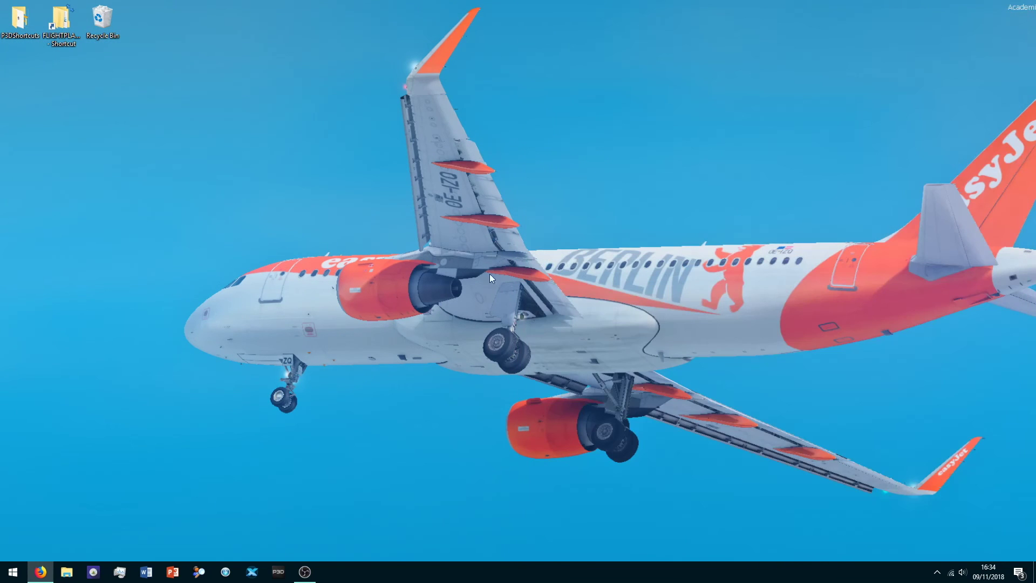
right_click(111, 27)
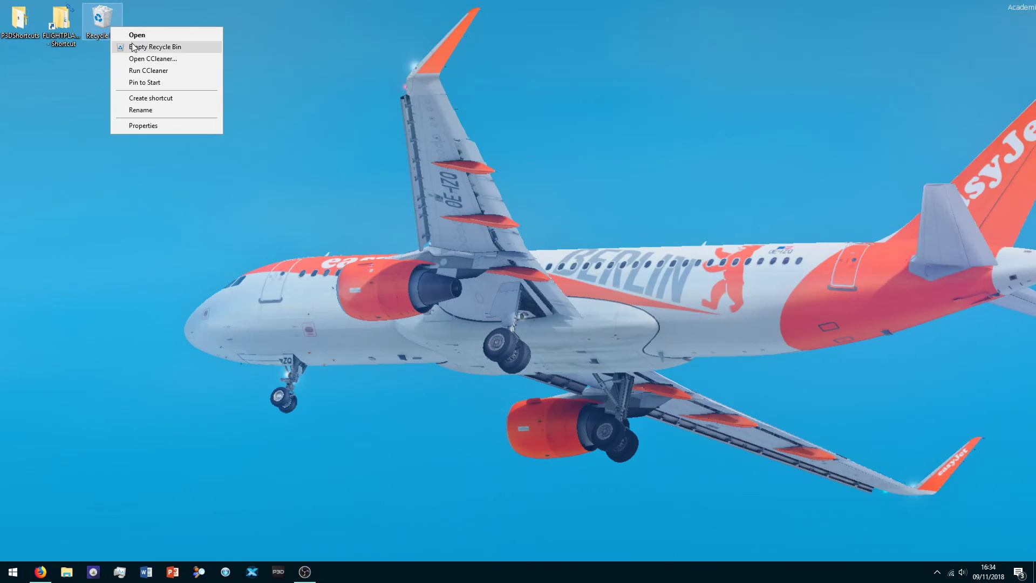
click(121, 47)
click(552, 296)
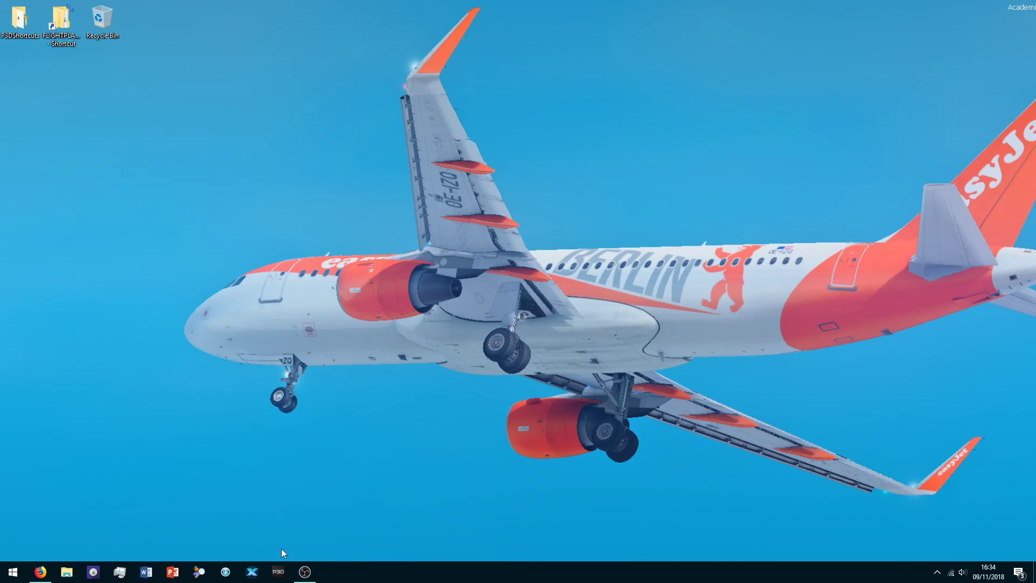